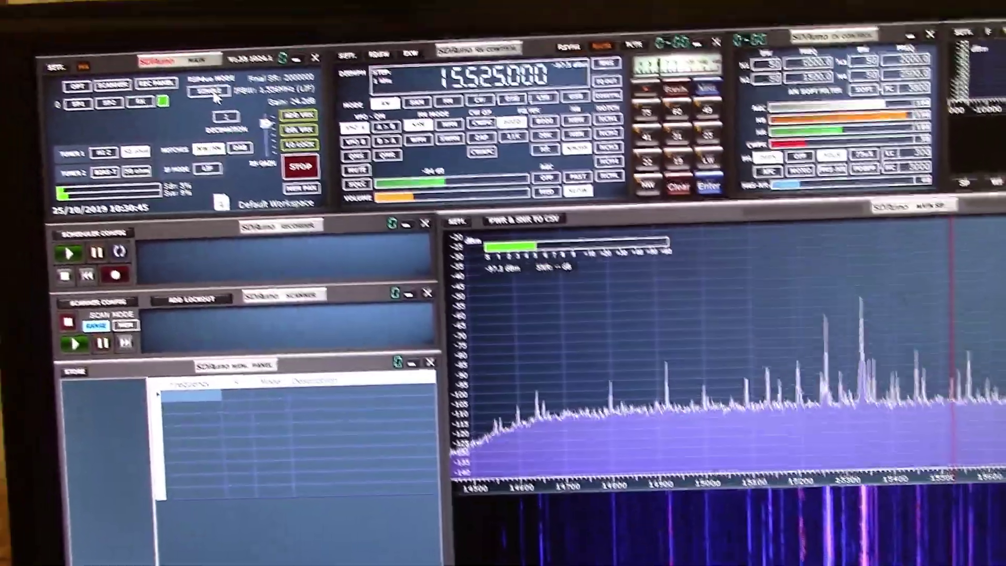
Step: Put the RSPduo into Diversity mode and hand-tune the combining phase and amplitude
click(200, 93)
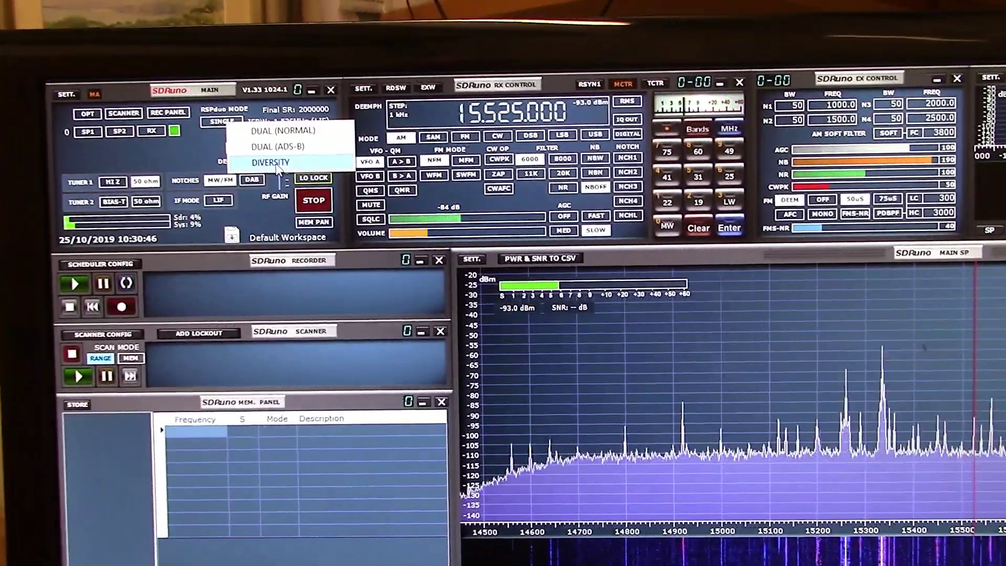
click(283, 165)
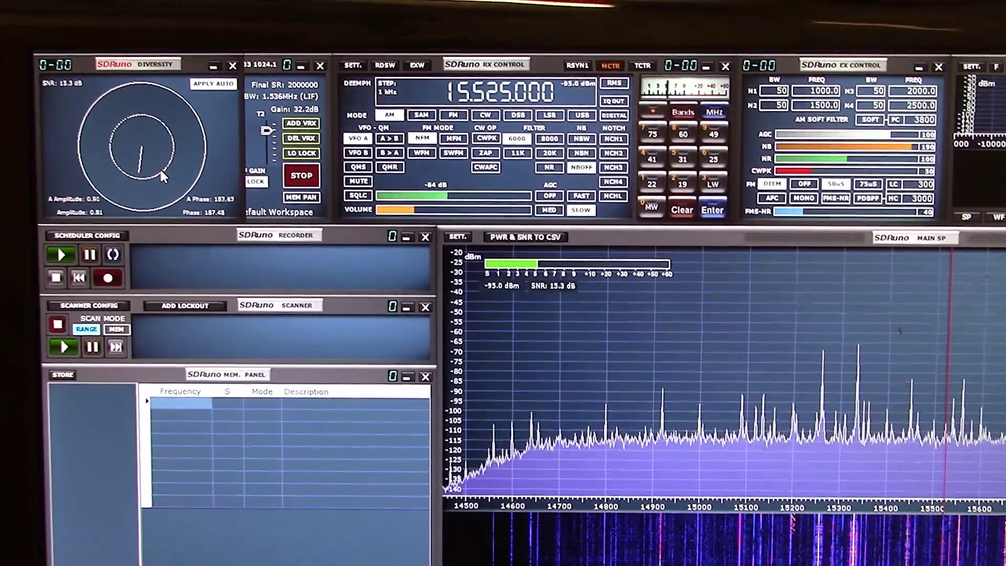
mouse_move(159, 167)
mouse_down()
mouse_move(121, 174)
mouse_move(137, 154)
mouse_move(119, 183)
mouse_up()
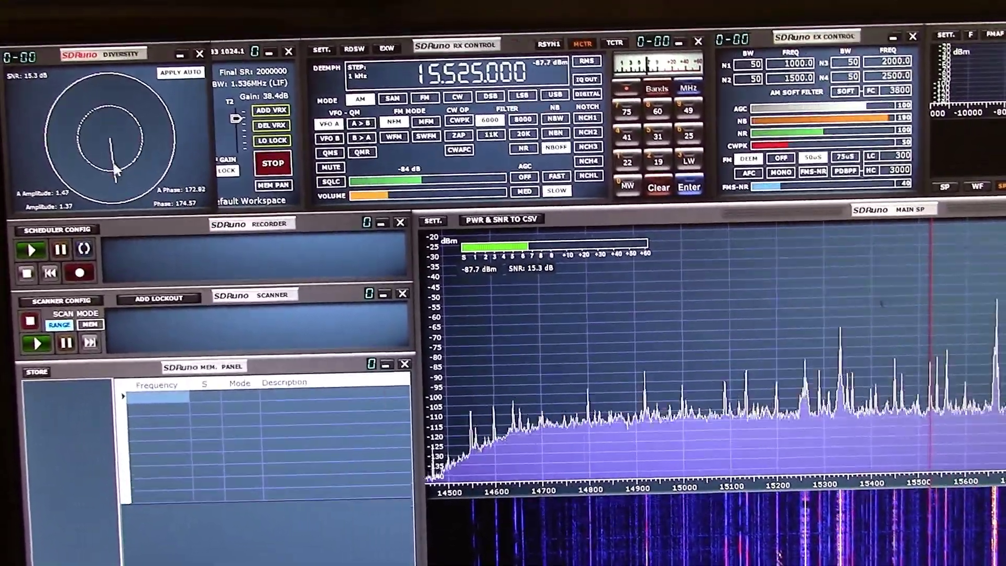
mouse_move(121, 176)
mouse_down()
mouse_move(118, 186)
mouse_move(129, 148)
mouse_up()
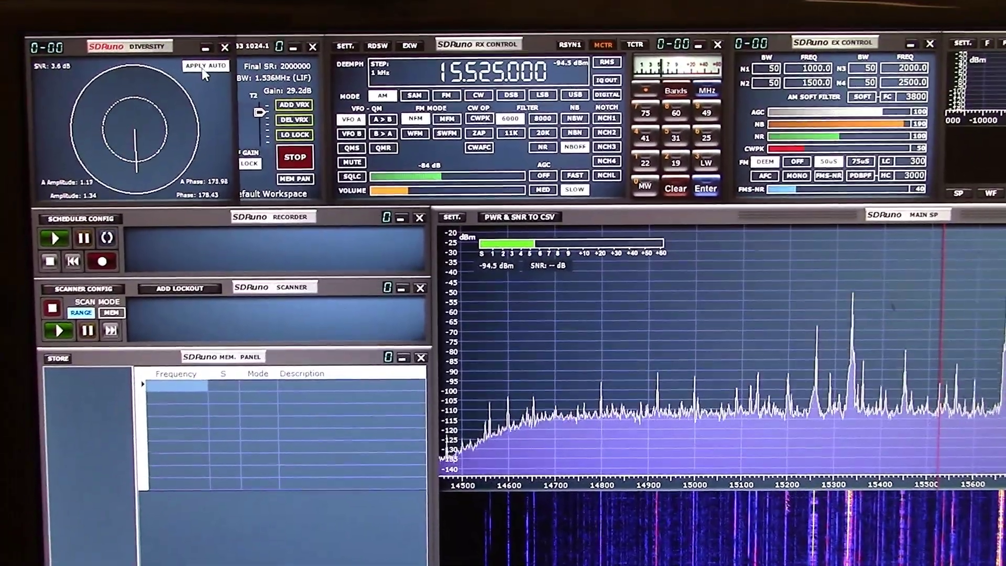
Step: Apply automatic phase and amplitude combining in the Diversity window
click(191, 65)
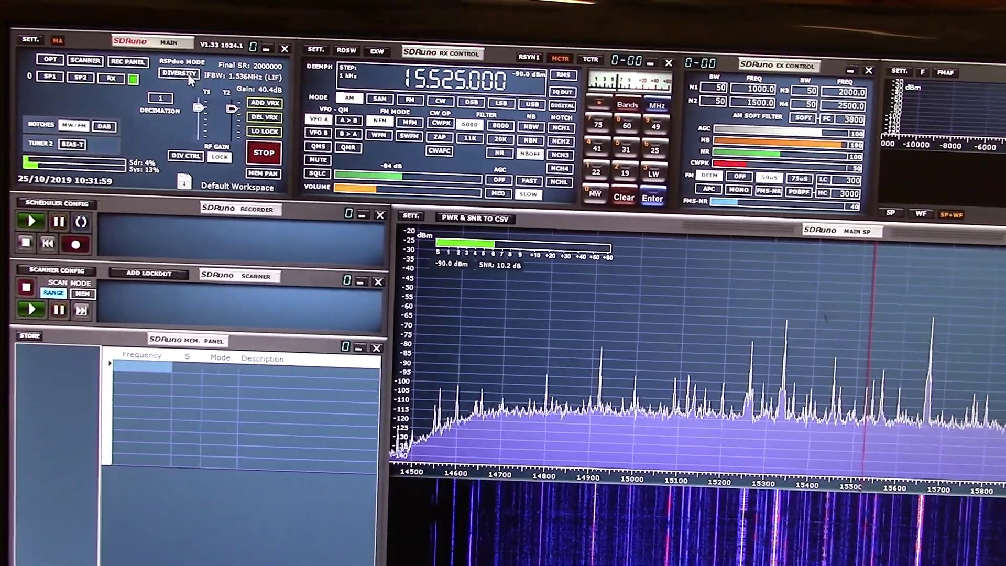
Step: Check the RSPduo mode list and close it, keeping Diversity mode
click(181, 76)
click(207, 89)
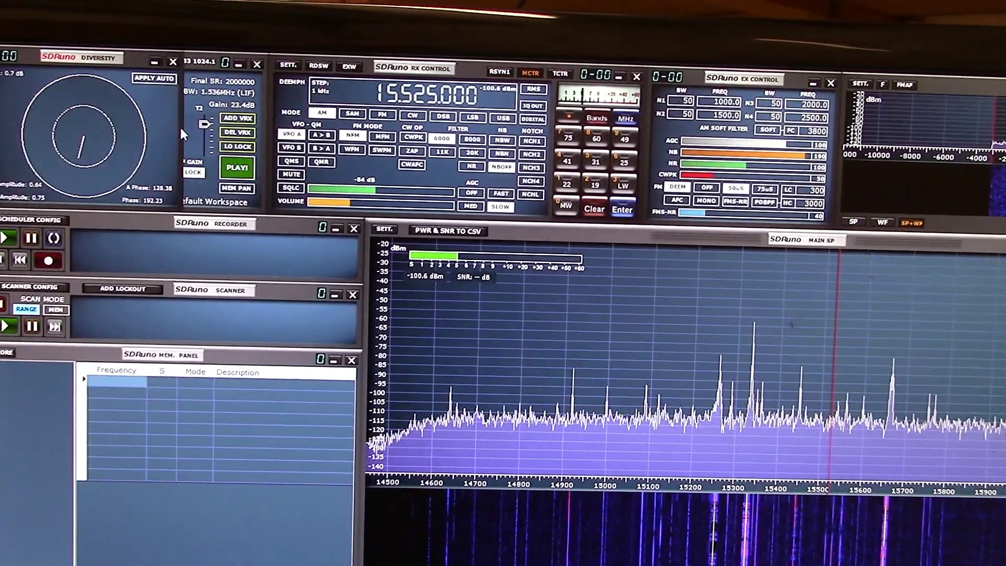
Step: Start the receiver stream again with the space key
key(space)
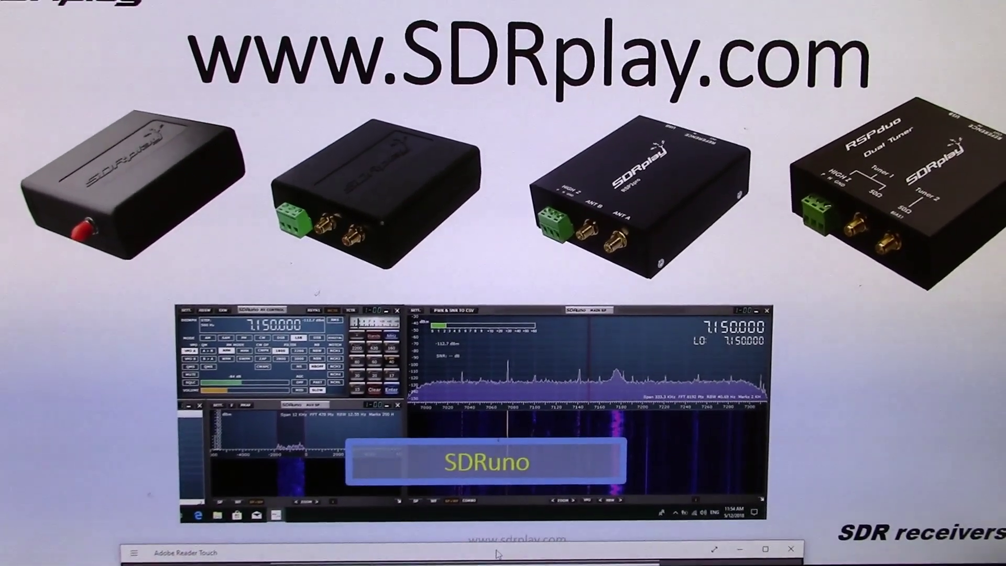
Step: Bring the Adobe Reader Touch window with the SDRuno manual up over the slide
drag(498, 555, 561, 45)
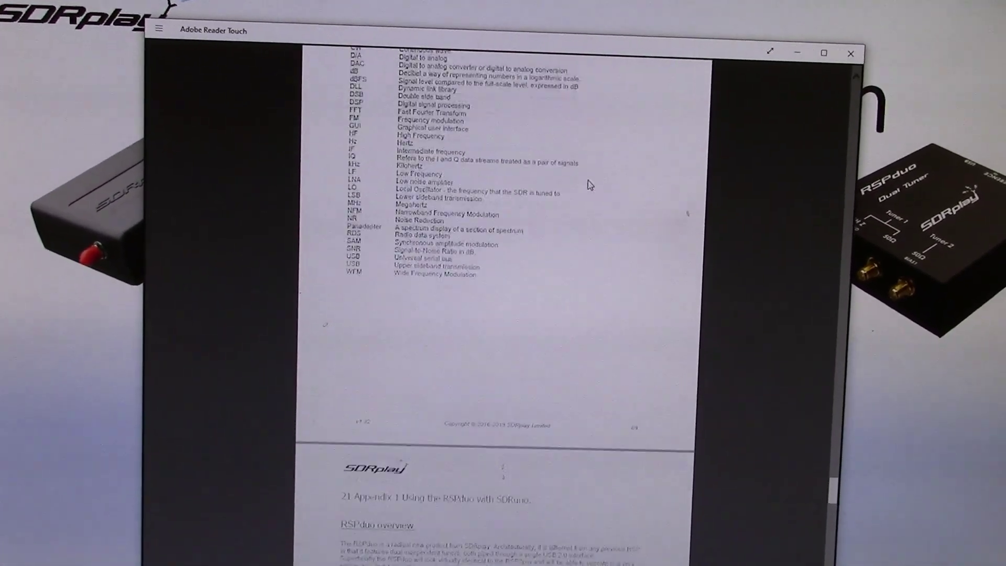
scroll(590, 185, up, 3)
scroll(589, 185, down, 5)
scroll(594, 181, down, 5)
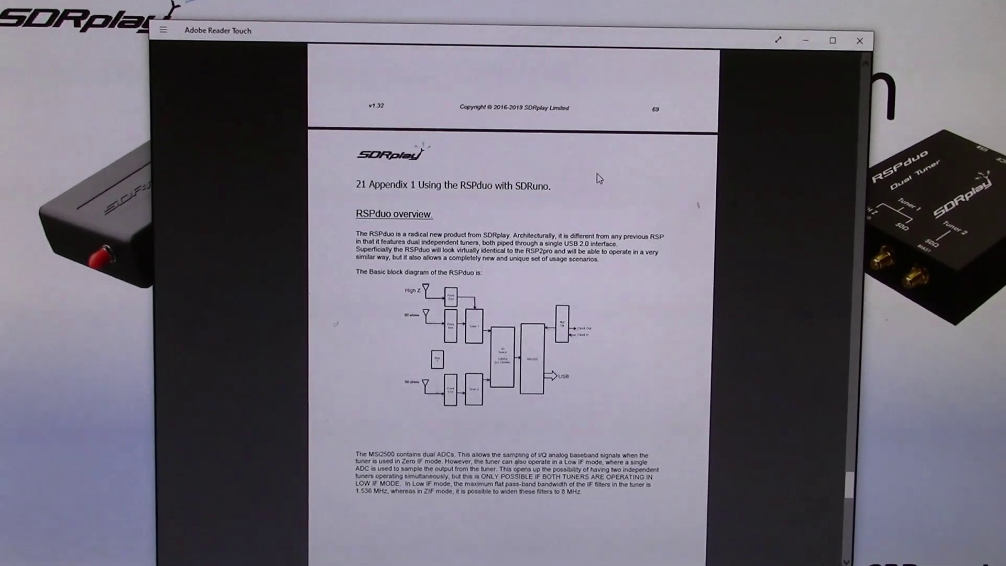
scroll(598, 179, down, 3)
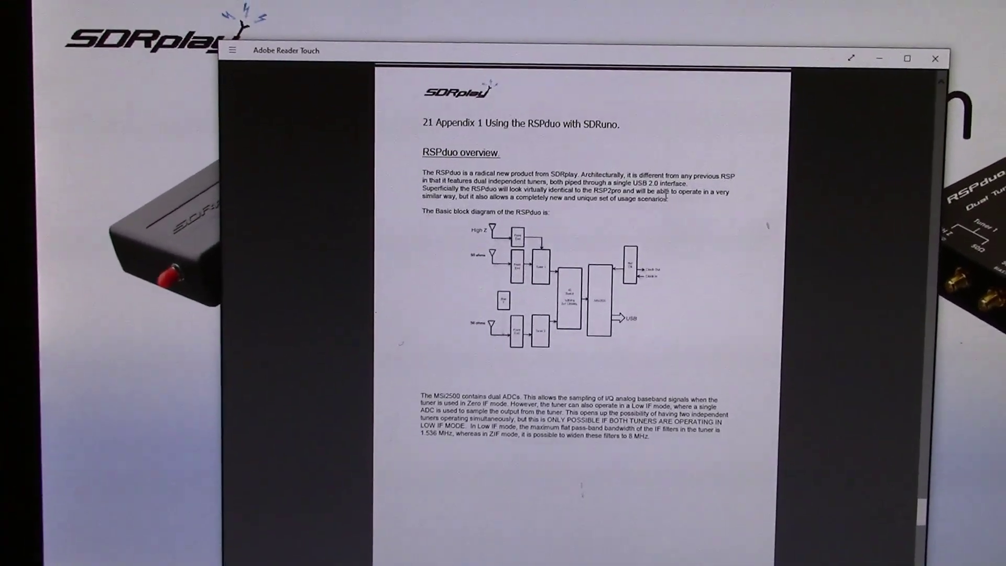
scroll(667, 194, down, 3)
scroll(667, 194, up, 4)
scroll(653, 209, down, 8)
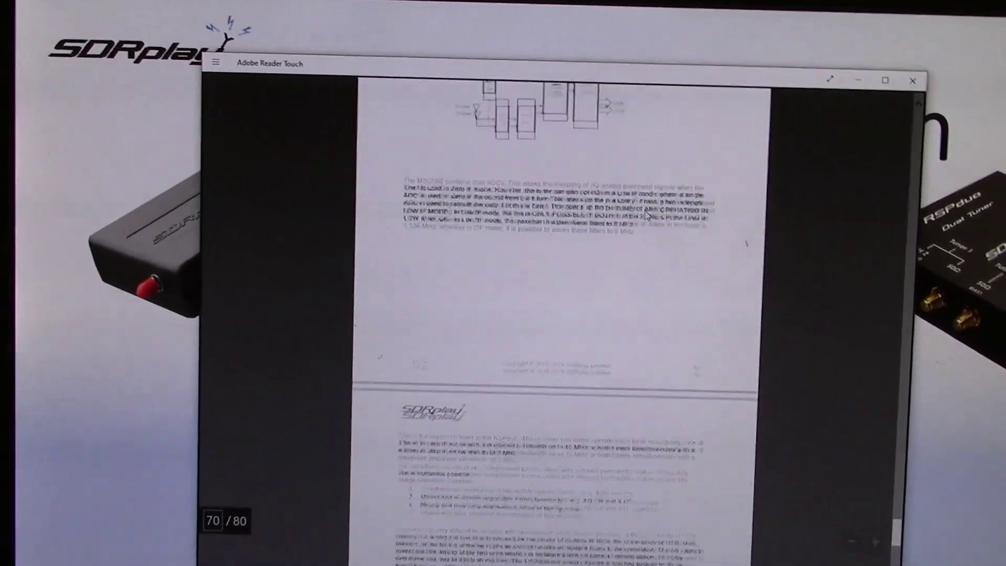
scroll(649, 214, down, 5)
scroll(648, 214, down, 5)
scroll(627, 170, down, 5)
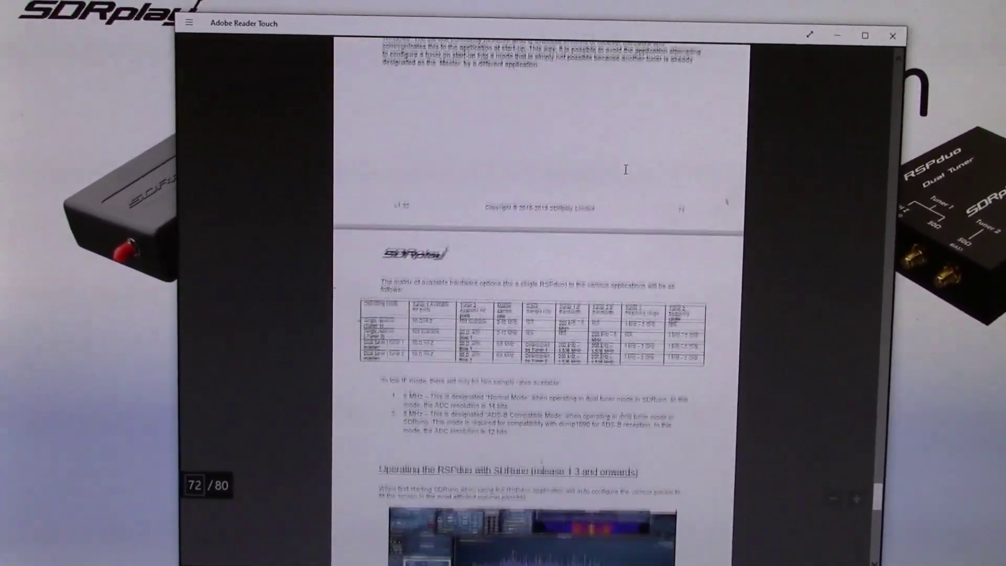
scroll(626, 170, down, 5)
scroll(627, 170, down, 5)
scroll(629, 168, down, 3)
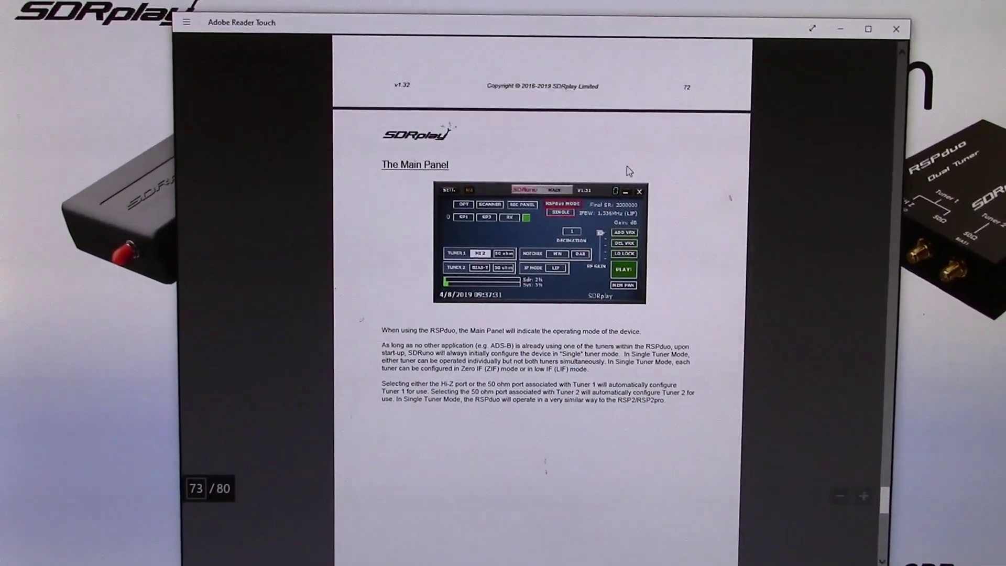
scroll(629, 171, down, 3)
scroll(629, 170, down, 5)
scroll(622, 131, down, 4)
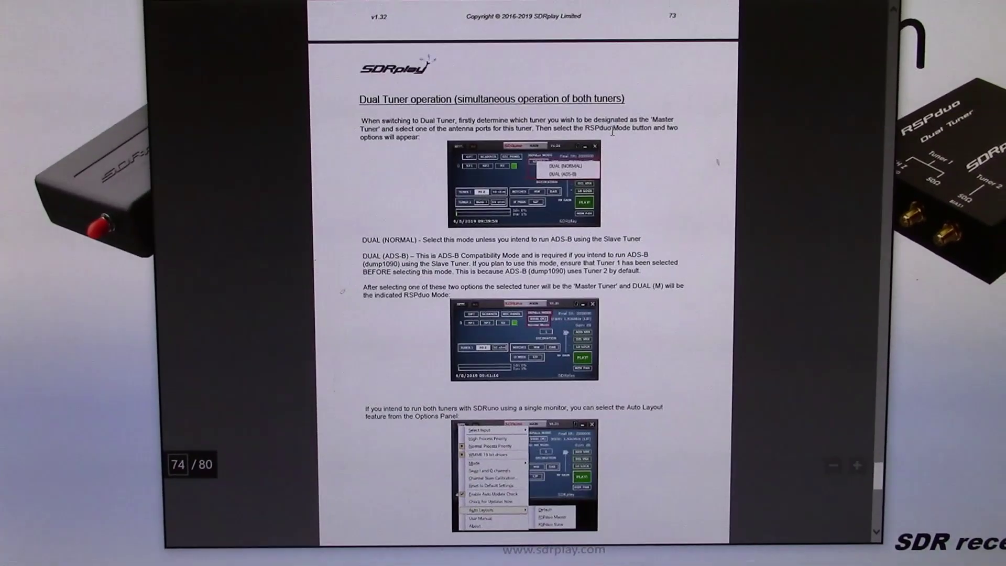
scroll(613, 131, down, 1)
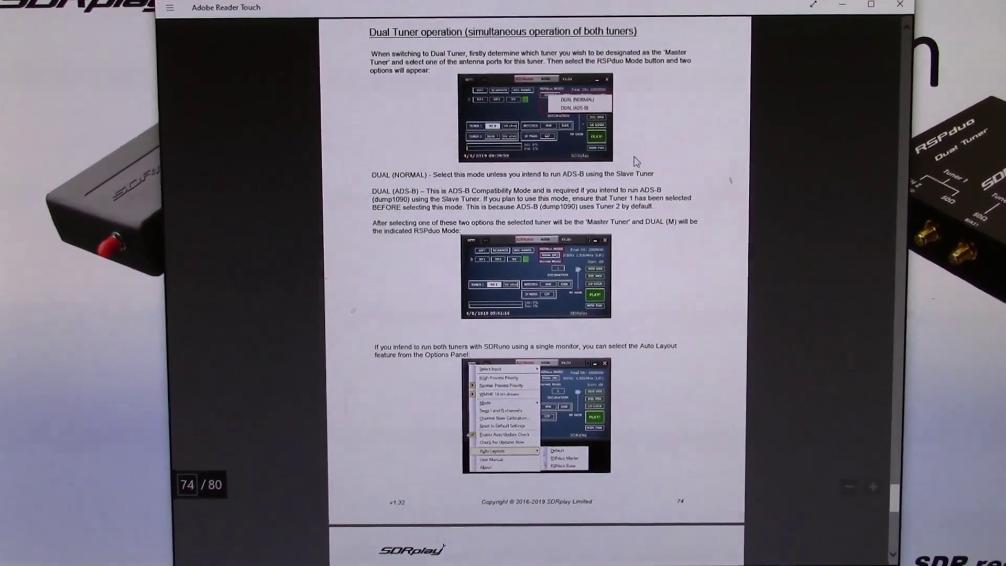
scroll(624, 153, down, 3)
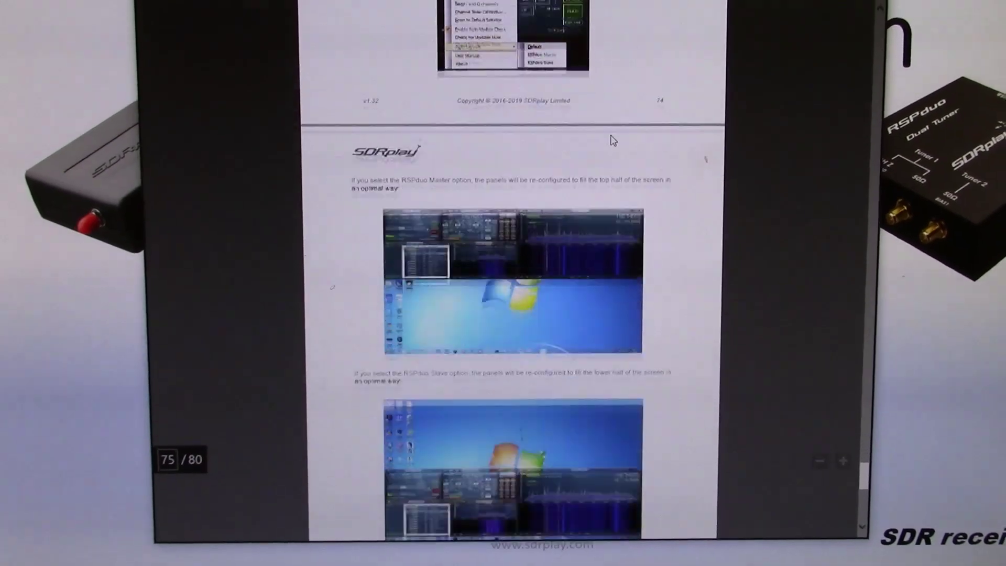
scroll(613, 140, down, 4)
scroll(614, 141, down, 5)
scroll(610, 140, down, 2)
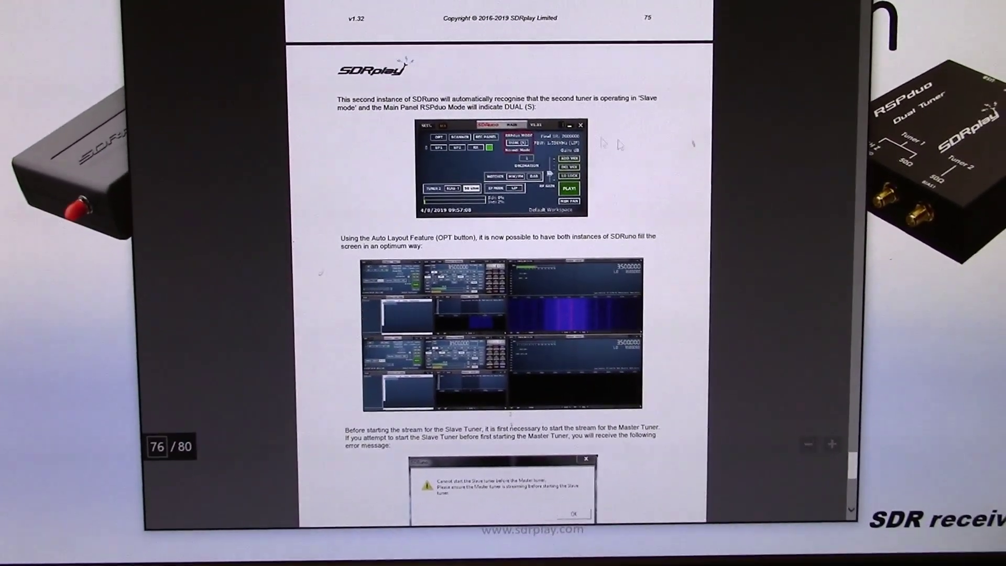
scroll(708, 154, down, 5)
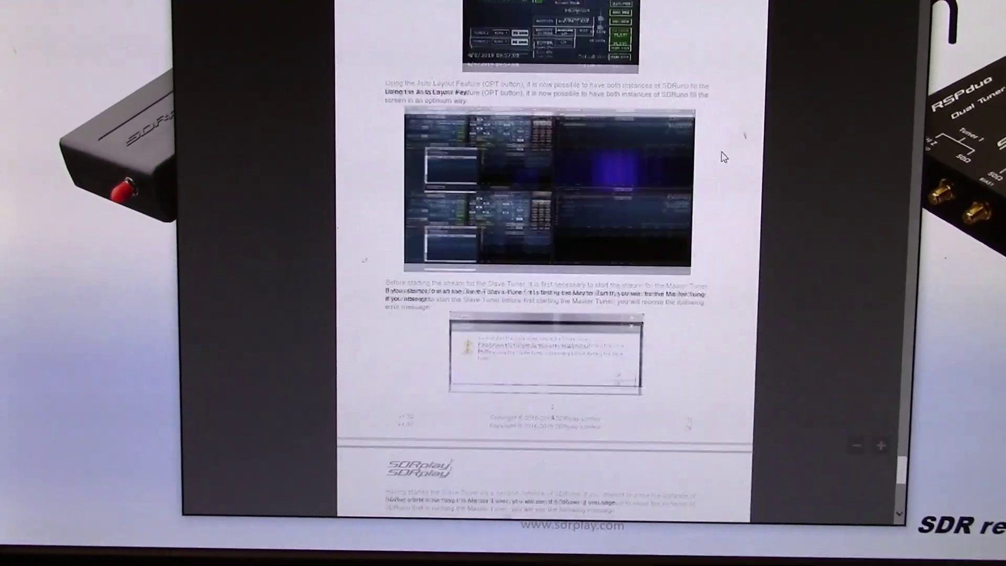
scroll(724, 156, down, 5)
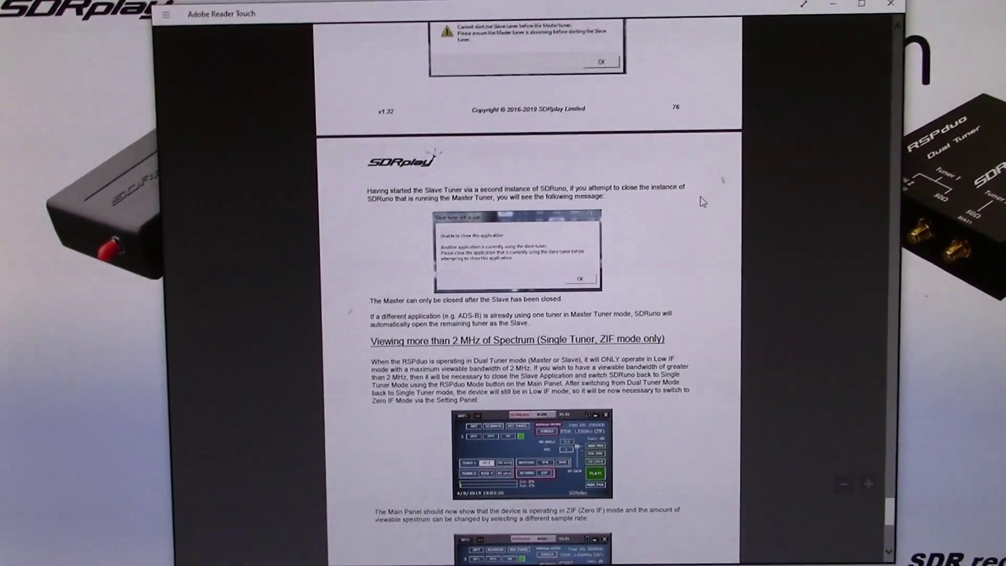
scroll(703, 201, down, 5)
scroll(705, 173, down, 5)
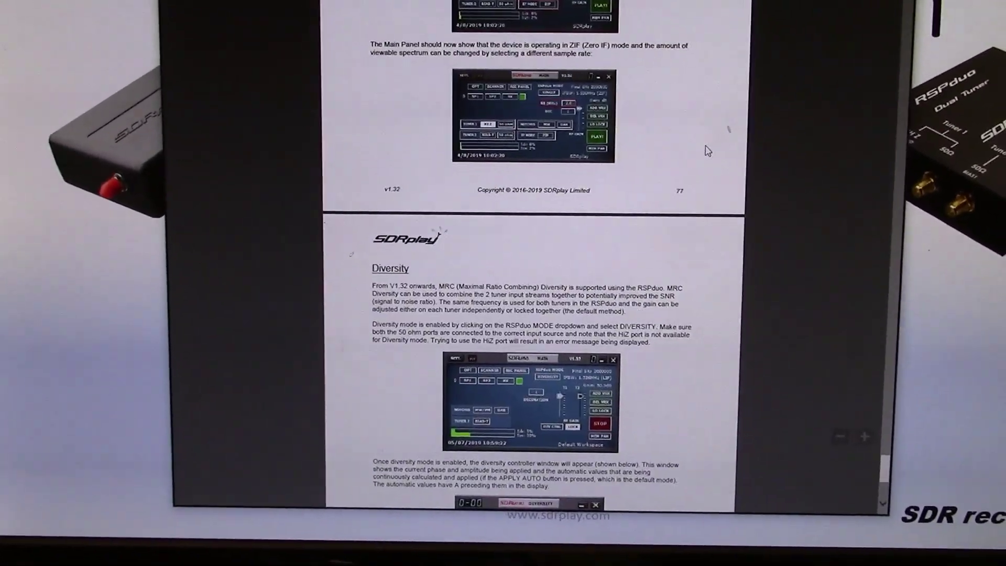
scroll(694, 139, down, 3)
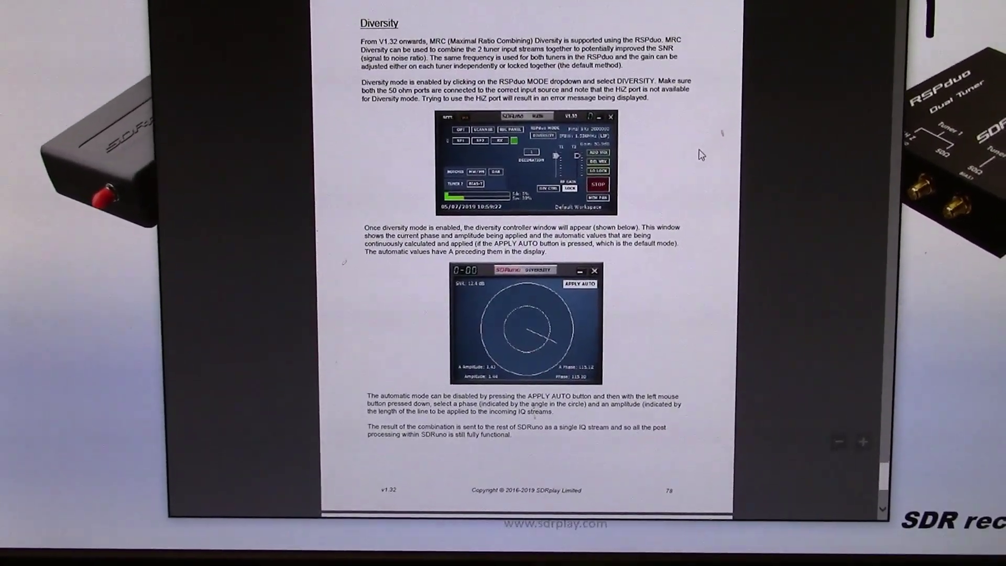